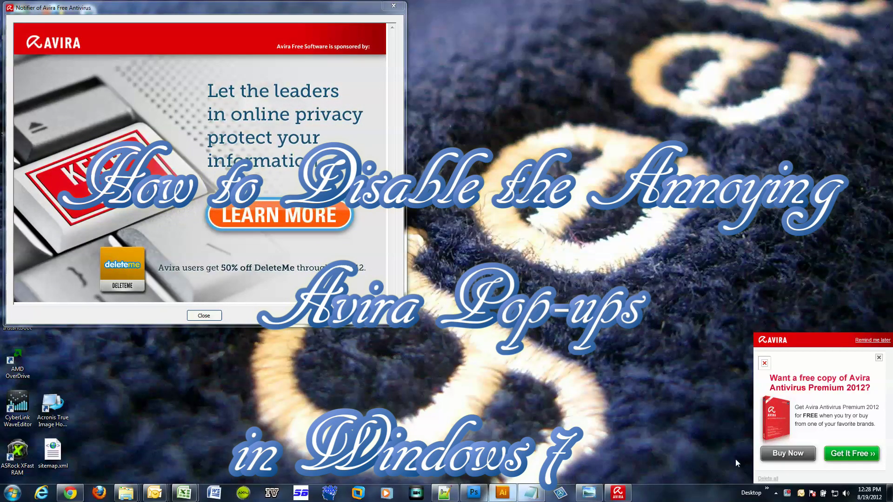
# Reposition the Avira notifier window up and to the left on the desktop, then open the Start menu search
pyautogui.moveTo(253, 10); pyautogui.dragTo(300, 30)
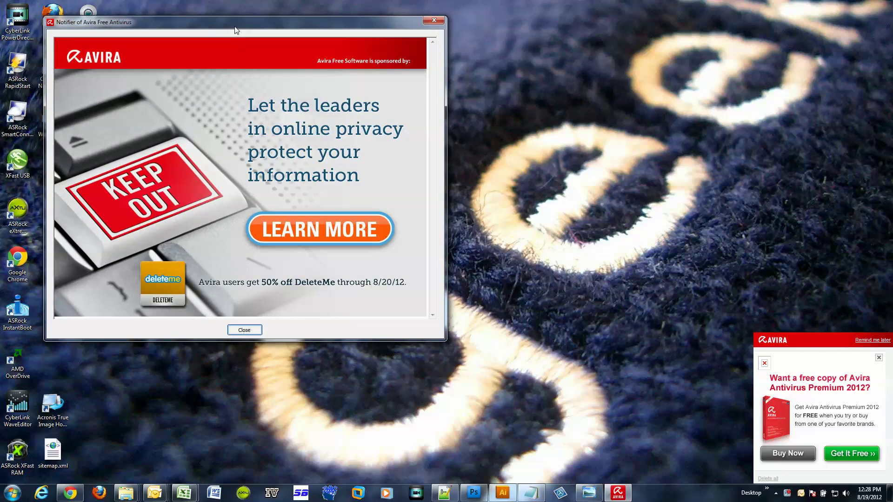
pyautogui.moveTo(235, 28); pyautogui.dragTo(208, 19)
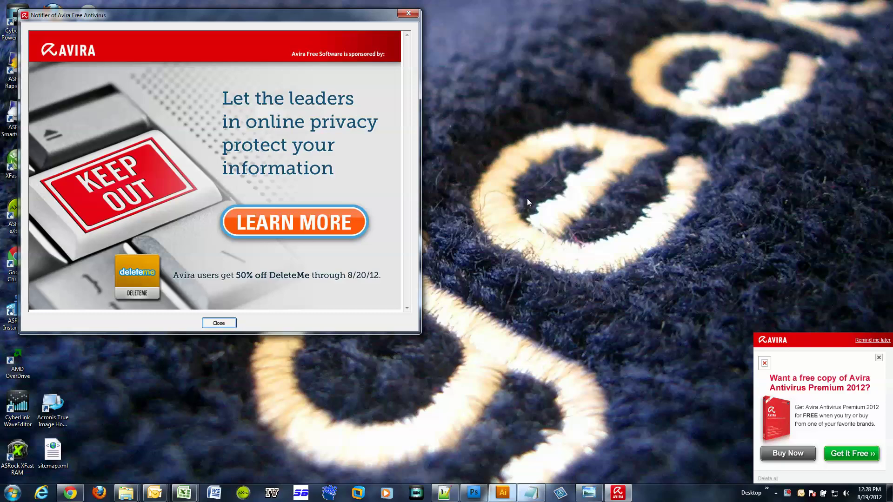
pyautogui.moveTo(146, 13)
pyautogui.mouseDown()
pyautogui.moveTo(131, 16)
pyautogui.moveTo(145, 11)
pyautogui.moveTo(147, 23)
pyautogui.mouseUp()
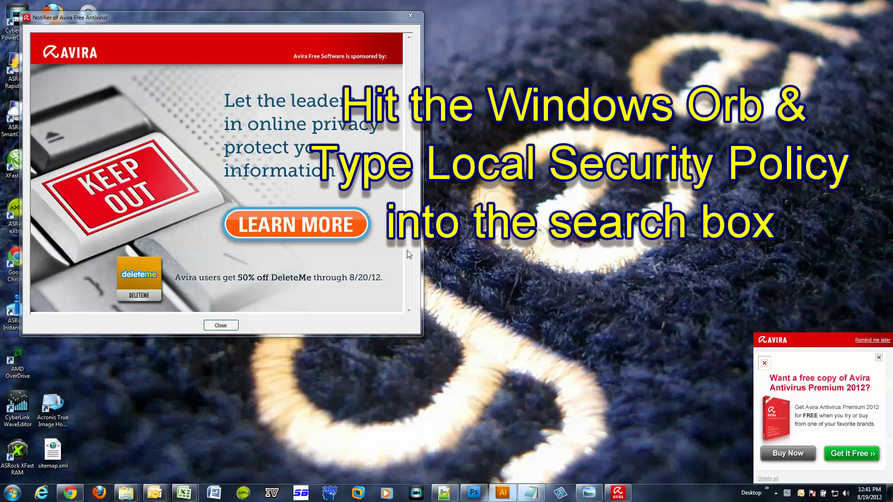
pyautogui.click(14, 494)
# Search 'local sec' from the Start menu and open Local Security Policy, centred on screen
pyautogui.click(39, 470)
pyautogui.write('loc')
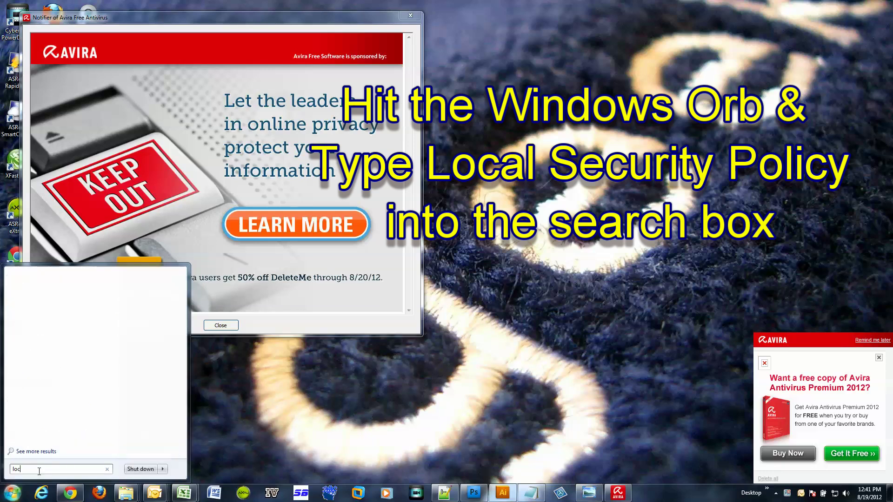
pyautogui.write('al sec')
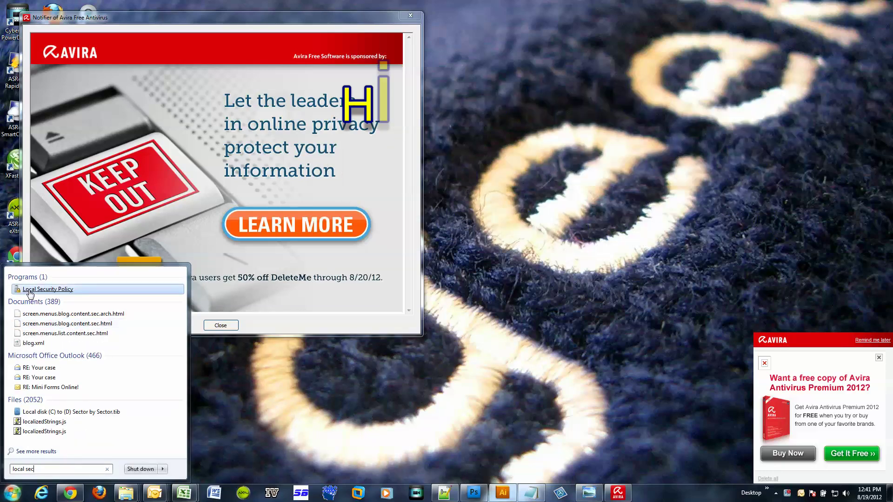
pyautogui.click(35, 289)
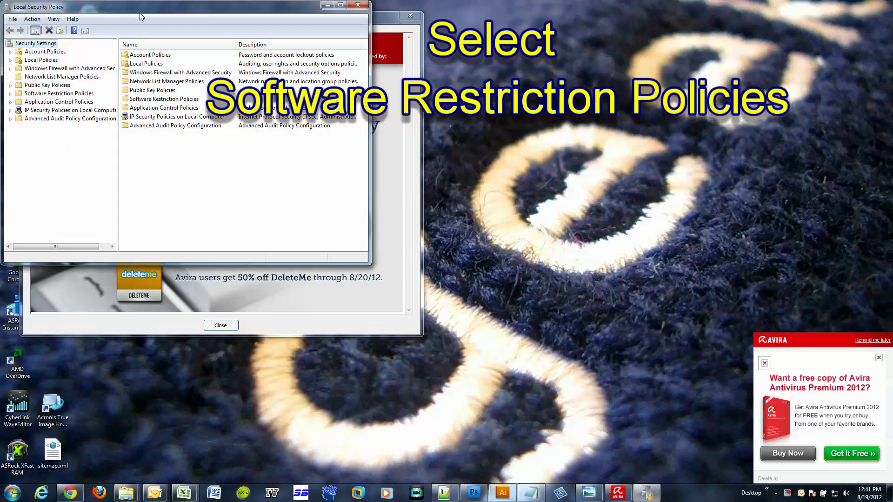
pyautogui.moveTo(140, 16); pyautogui.dragTo(498, 136)
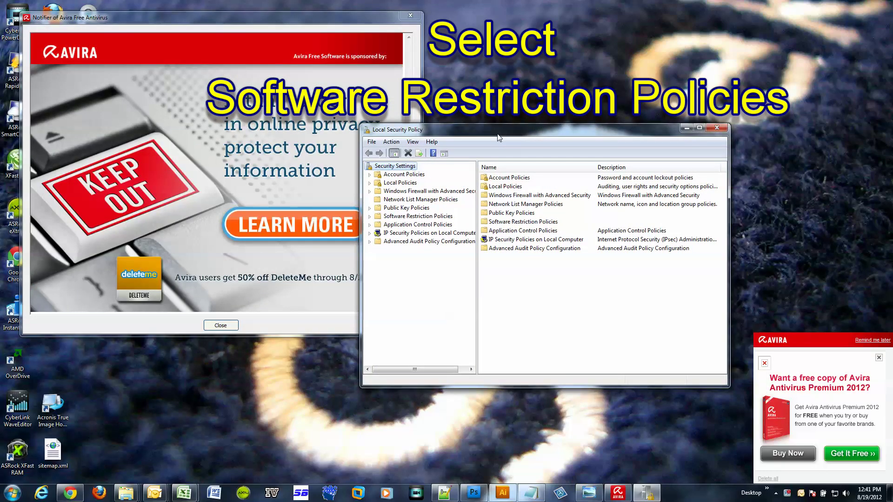
# Create New Software Restriction Policies on the Software Restriction Policies node
pyautogui.click(423, 217)
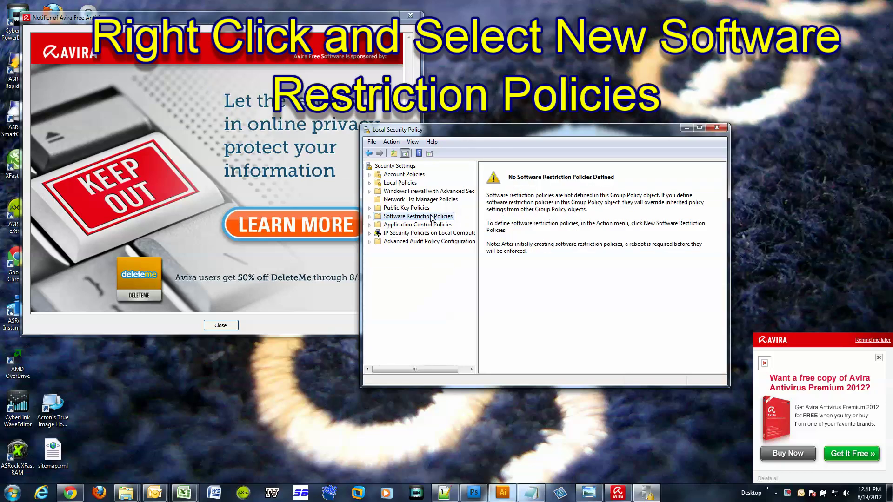
pyautogui.rightClick(427, 220)
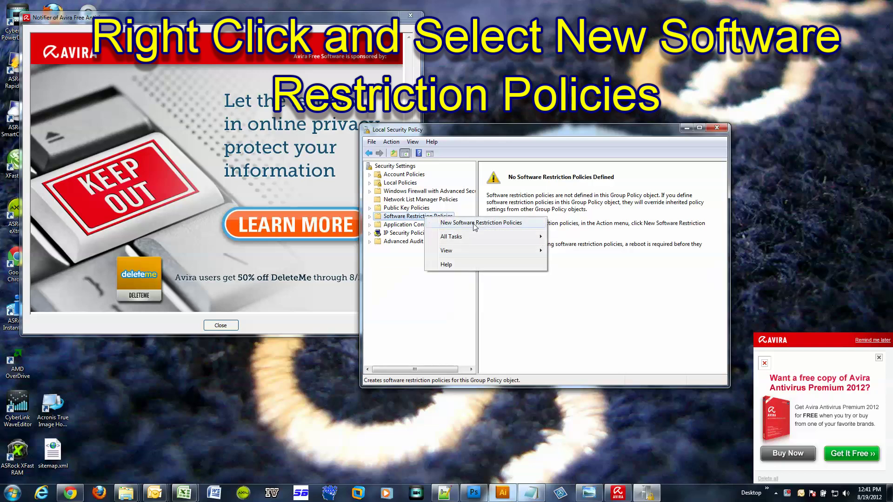
pyautogui.click(506, 223)
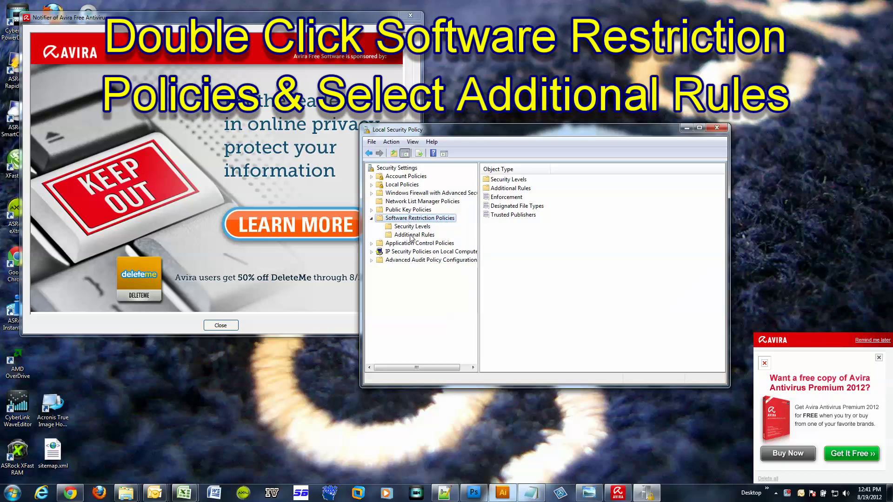
# Start a new path rule under Additional Rules
pyautogui.click(413, 235)
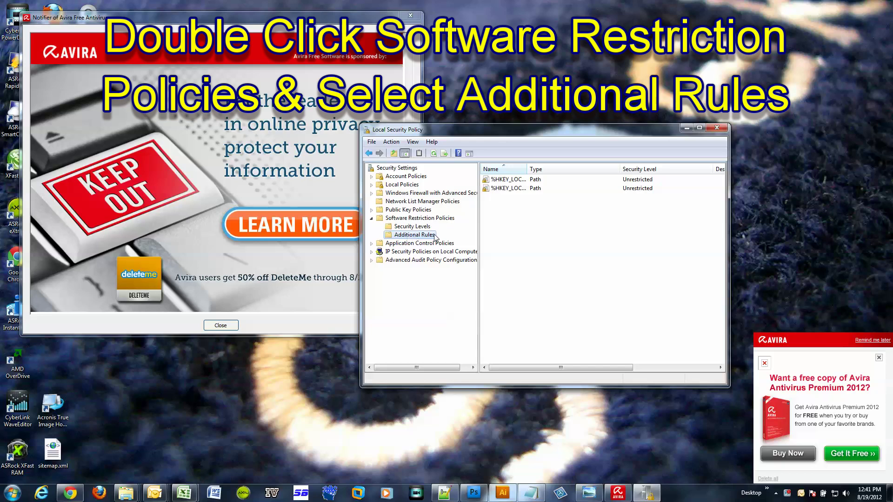
pyautogui.rightClick(506, 237)
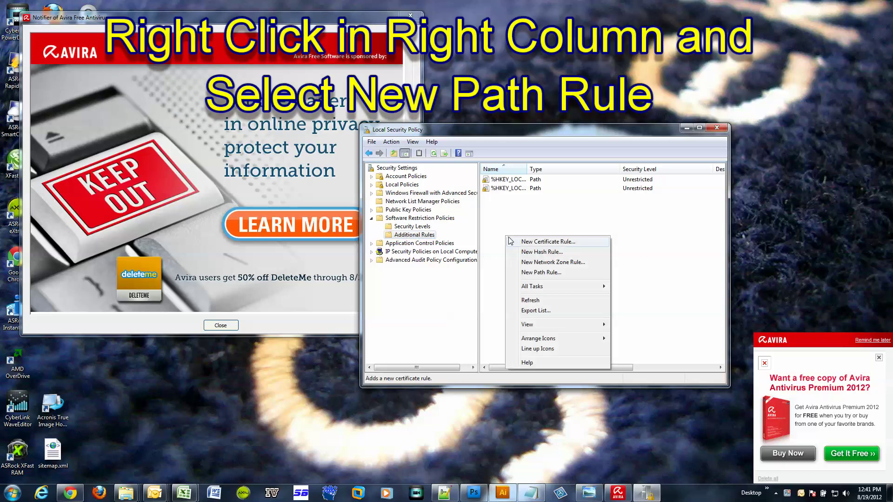
pyautogui.click(547, 276)
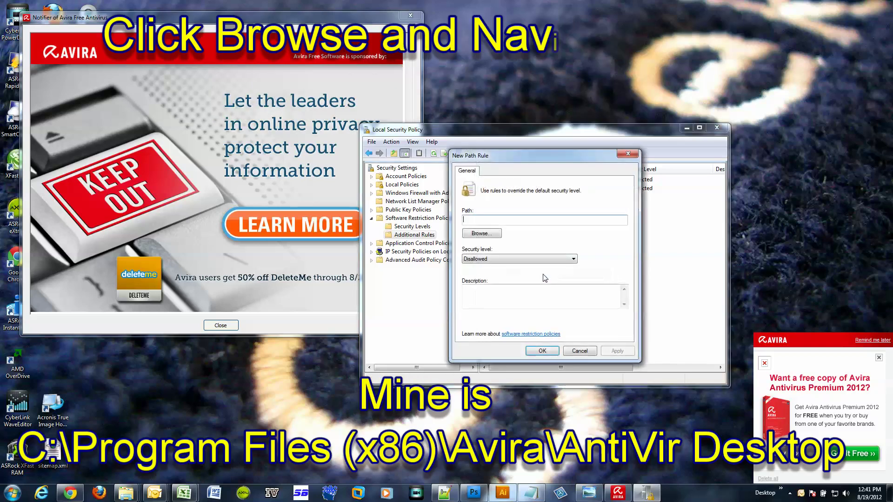
# Set the rule's path to avnotify.exe in C:\Program Files (x86)\Avira\AntiVir Desktop
pyautogui.click(478, 237)
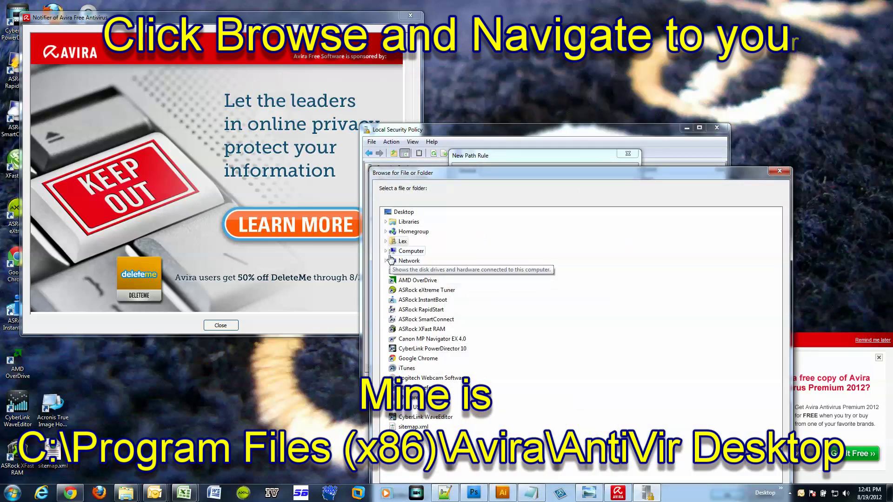
pyautogui.click(386, 252)
pyautogui.click(390, 261)
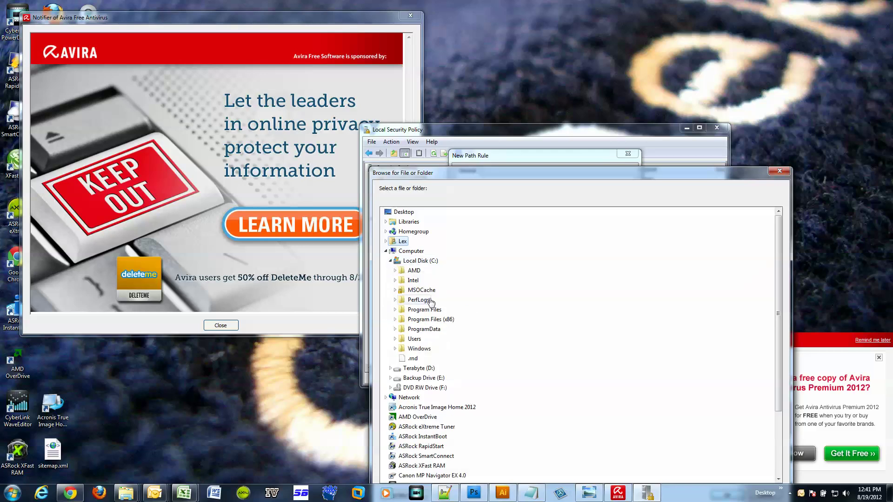
pyautogui.doubleClick(418, 320)
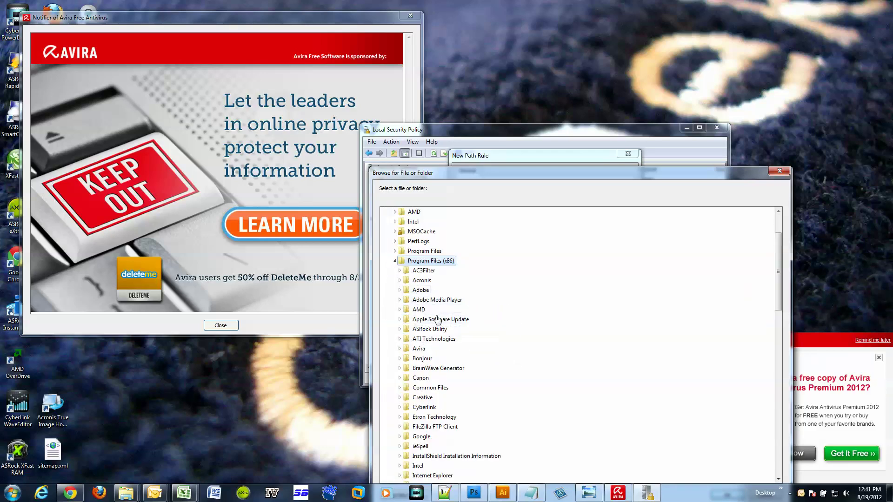
pyautogui.doubleClick(425, 349)
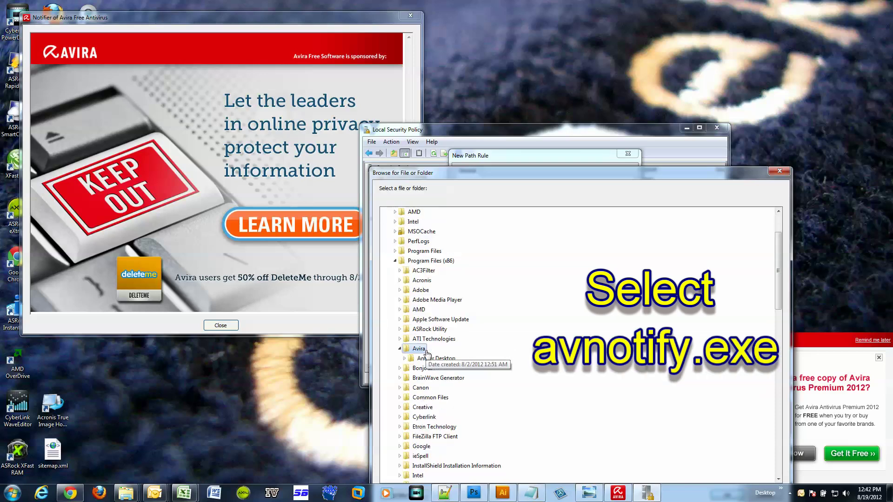
pyautogui.doubleClick(433, 359)
pyautogui.scroll(4, 439, 326)
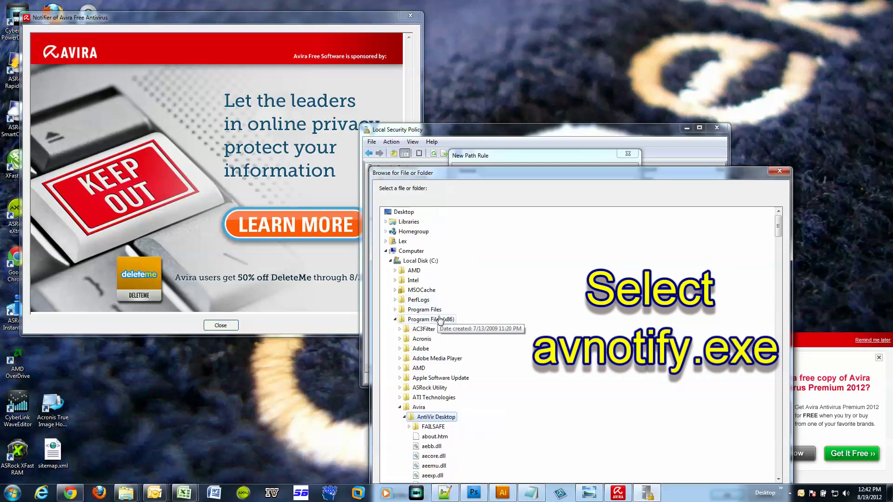
pyautogui.scroll(-10, 442, 326)
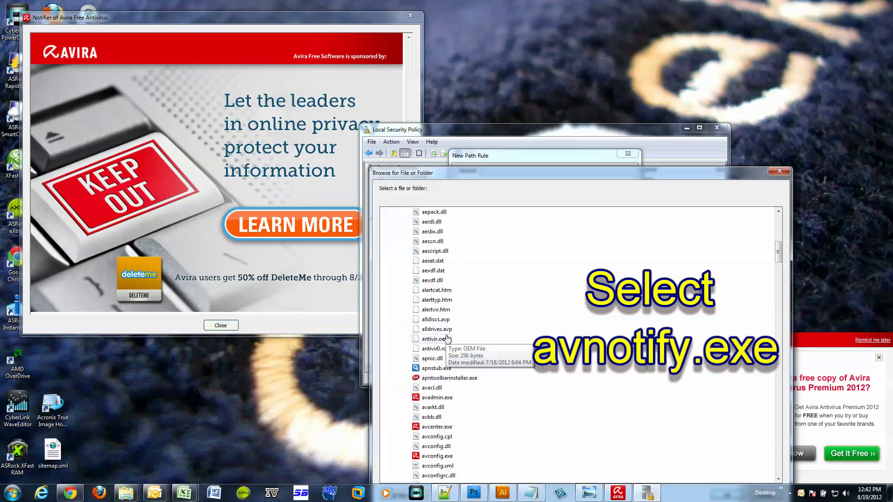
pyautogui.scroll(-12, 446, 338)
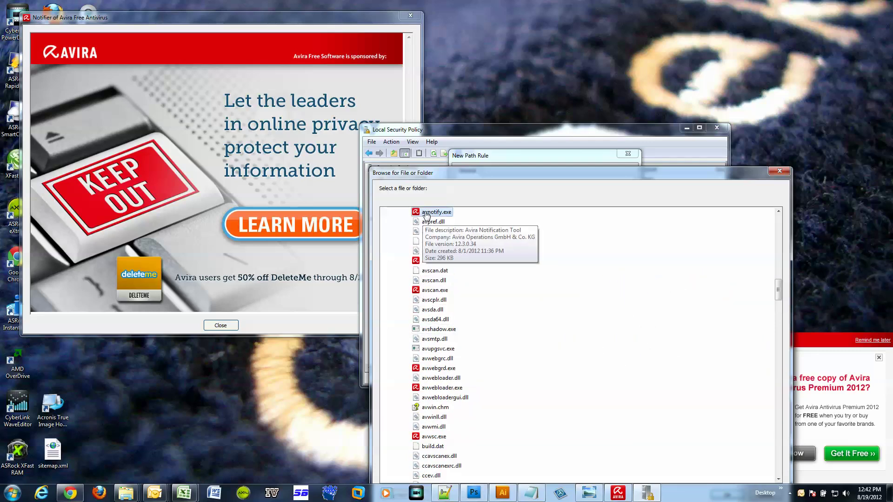
pyautogui.moveTo(443, 174); pyautogui.dragTo(453, 108)
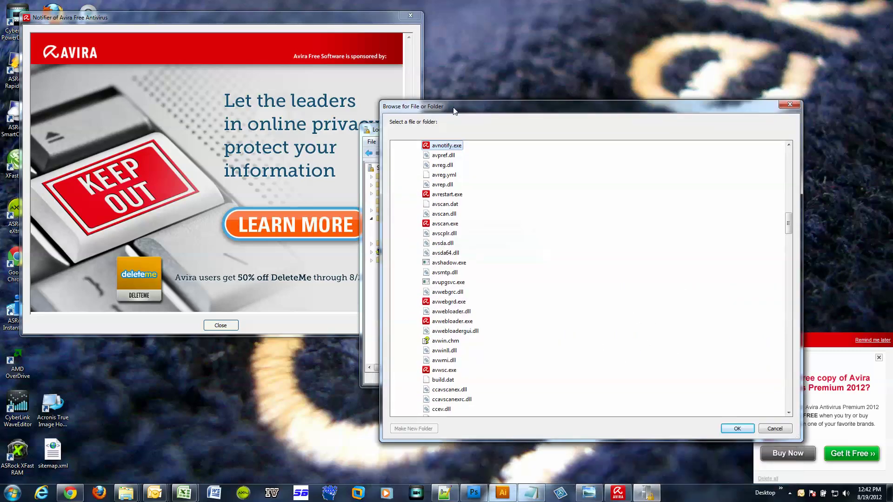
pyautogui.click(738, 428)
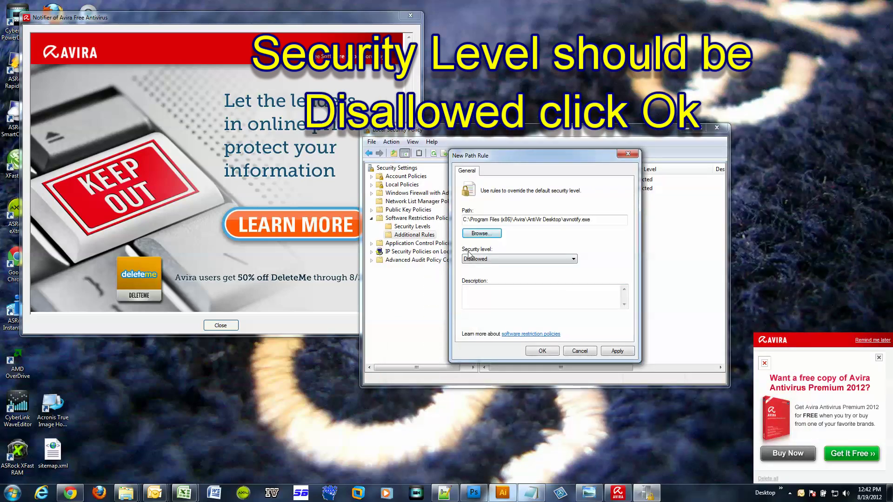
# Keep the security level at Disallowed, then apply and confirm the avnotify.exe rule
pyautogui.click(519, 262)
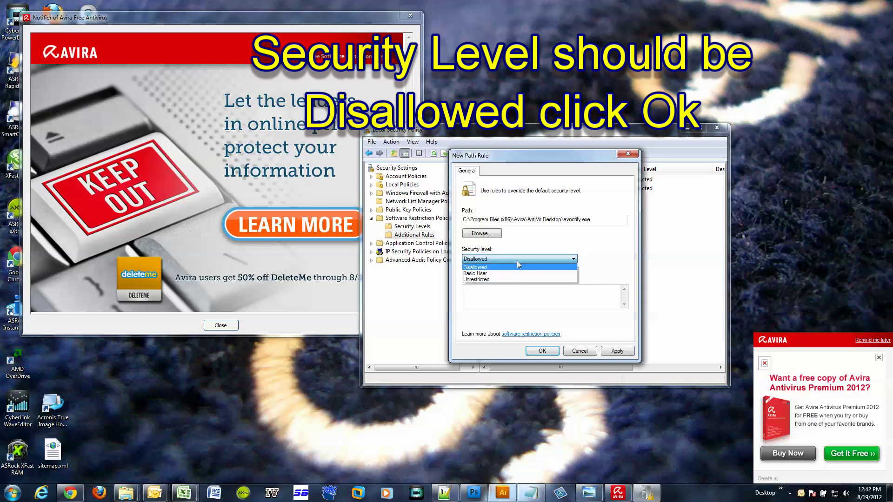
pyautogui.click(517, 261)
pyautogui.click(541, 351)
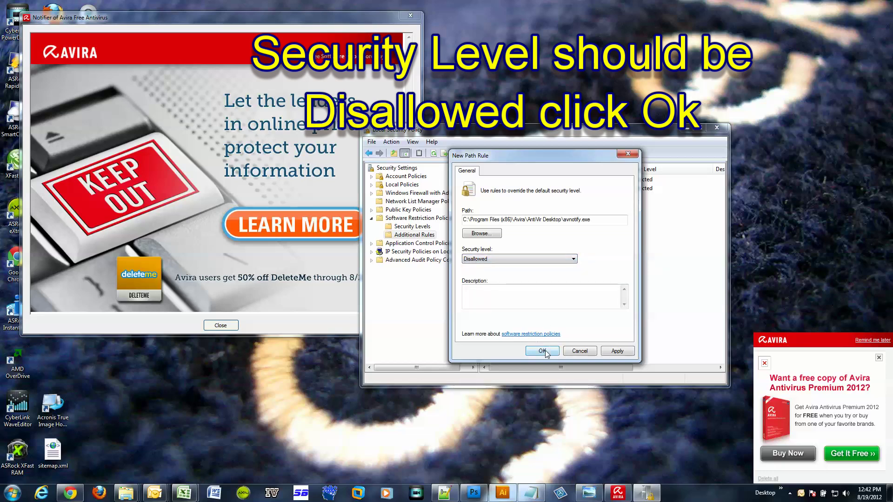
pyautogui.click(604, 352)
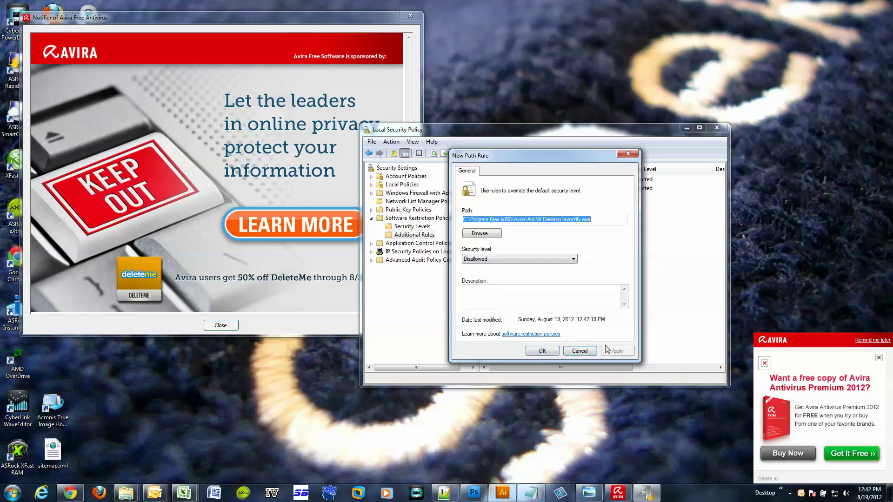
pyautogui.click(544, 352)
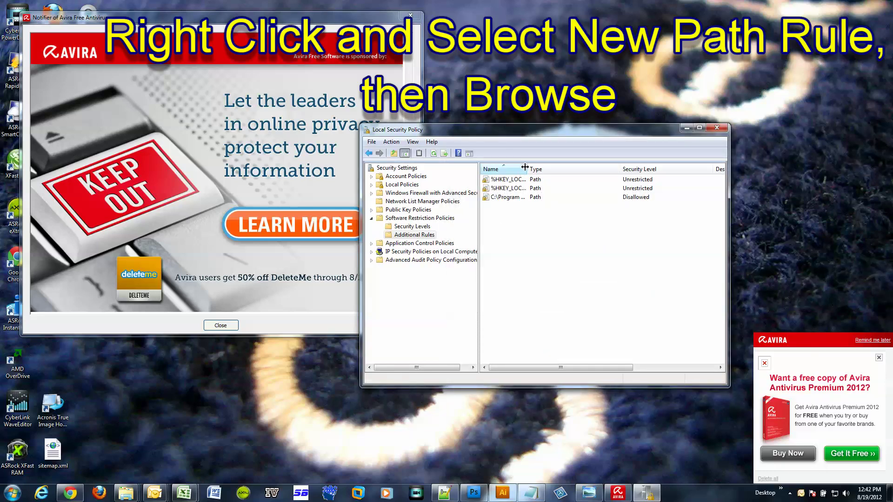
# Widen the Name column and start another new path rule in Additional Rules
pyautogui.moveTo(527, 172); pyautogui.dragTo(608, 181)
pyautogui.rightClick(500, 263)
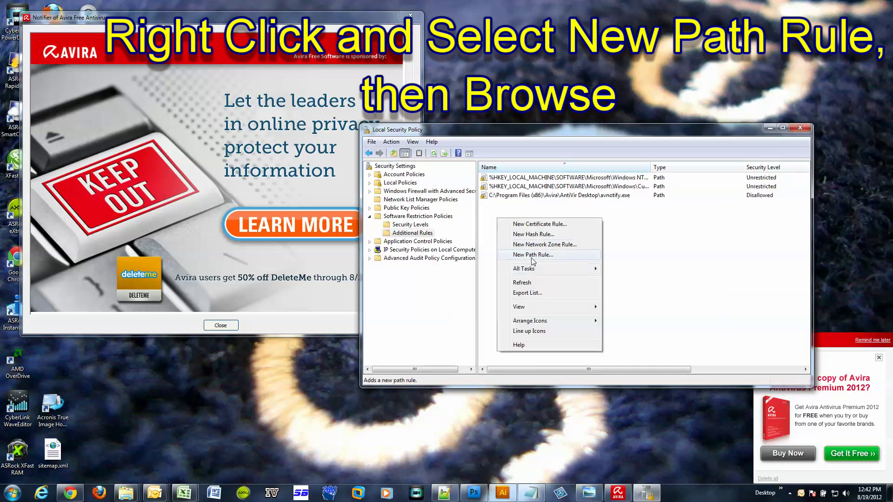
pyautogui.click(521, 308)
# Browse to the C:\Program Files (x86)\Avira\AntiVir Desktop folder for the rule's path
pyautogui.click(523, 233)
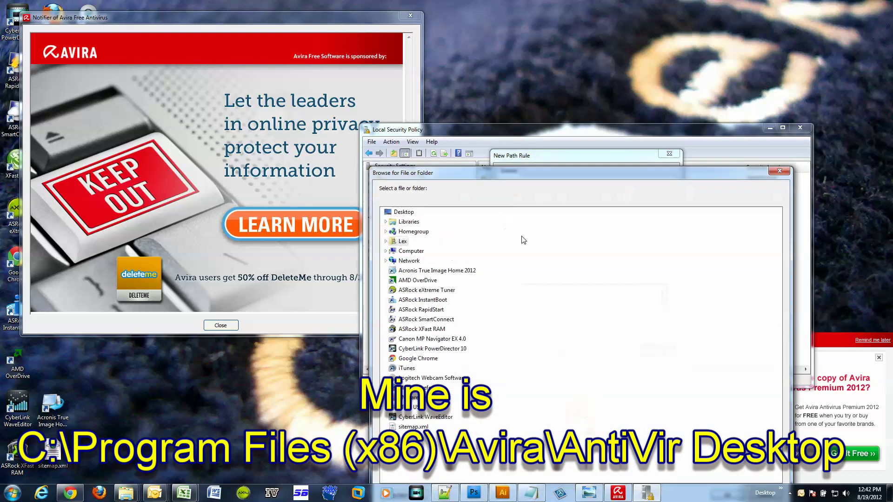
pyautogui.click(389, 251)
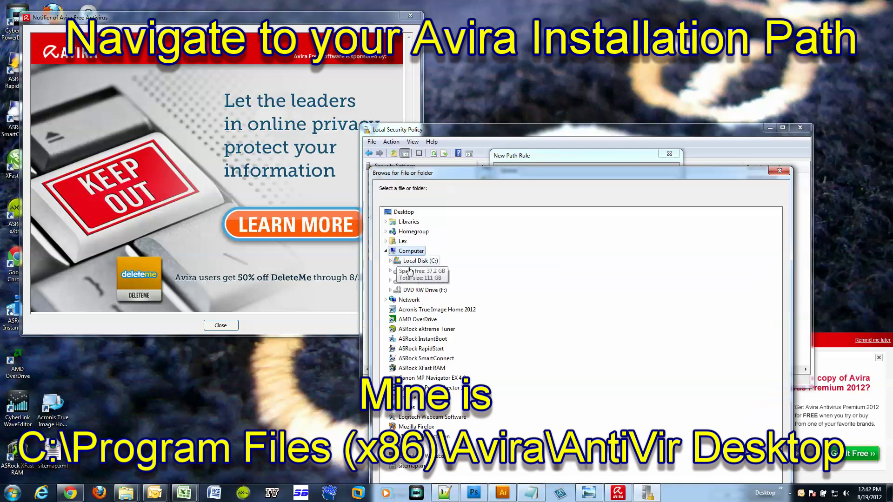
pyautogui.doubleClick(403, 261)
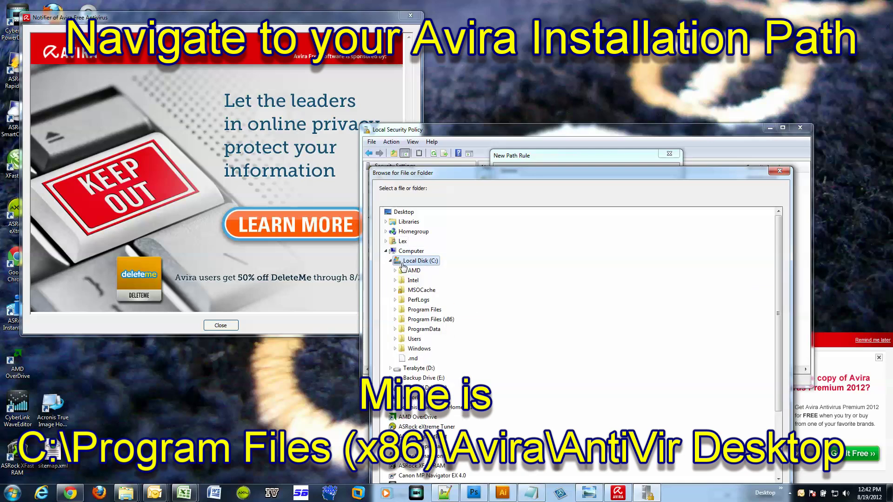
pyautogui.doubleClick(419, 319)
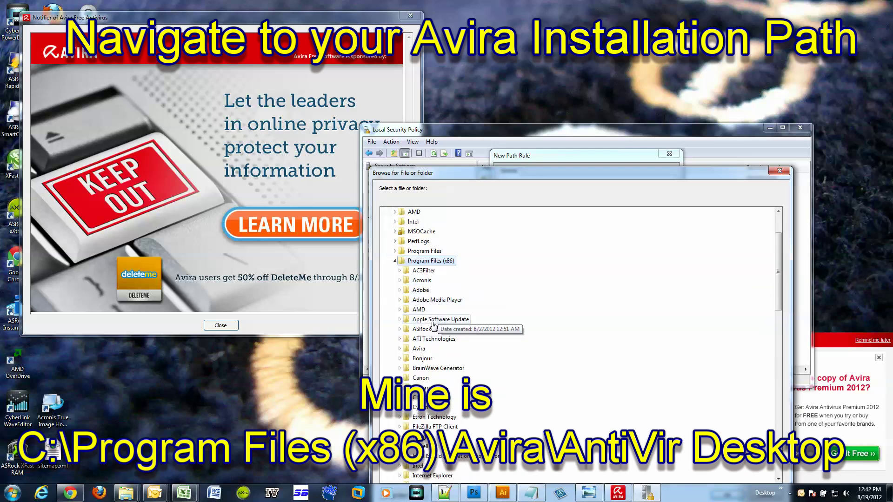
pyautogui.doubleClick(417, 349)
pyautogui.scroll(2, 416, 352)
pyautogui.scroll(-4, 416, 352)
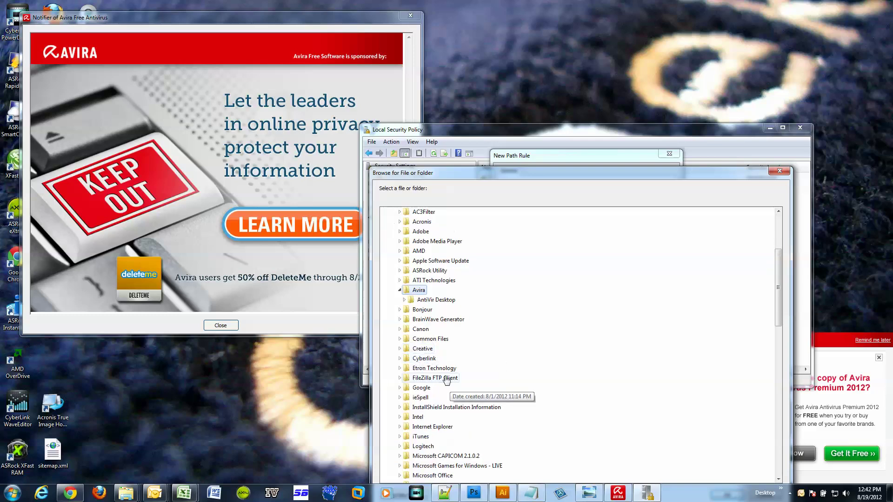
pyautogui.doubleClick(433, 300)
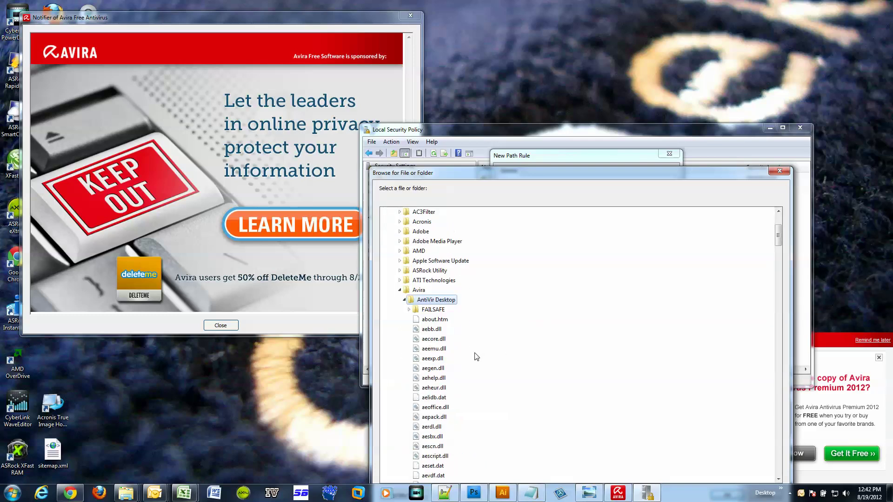
# Choose ipmgui.exe as the path, then apply and confirm the Disallowed rule
pyautogui.scroll(-6, 475, 355)
pyautogui.scroll(-20, 449, 355)
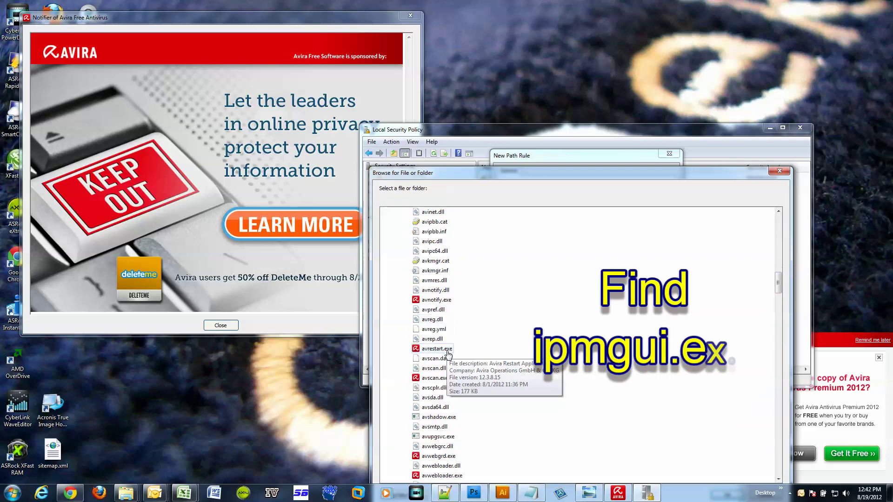
pyautogui.scroll(-20, 447, 356)
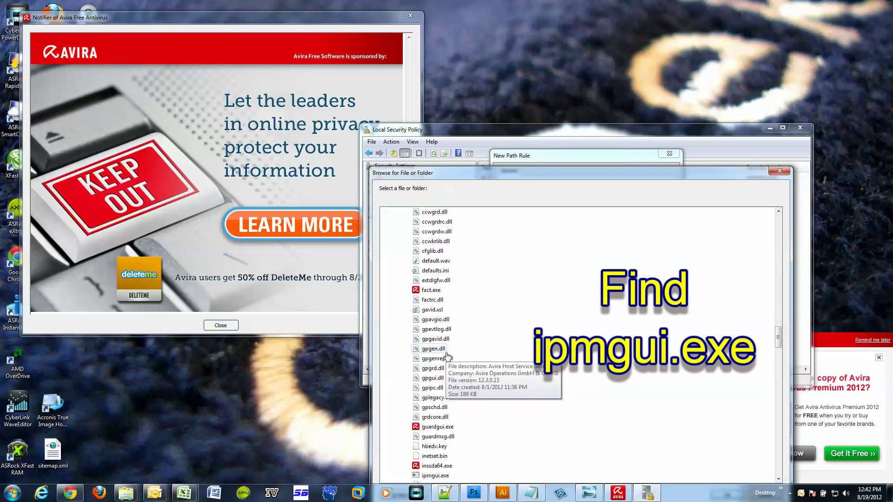
pyautogui.scroll(-2, 447, 358)
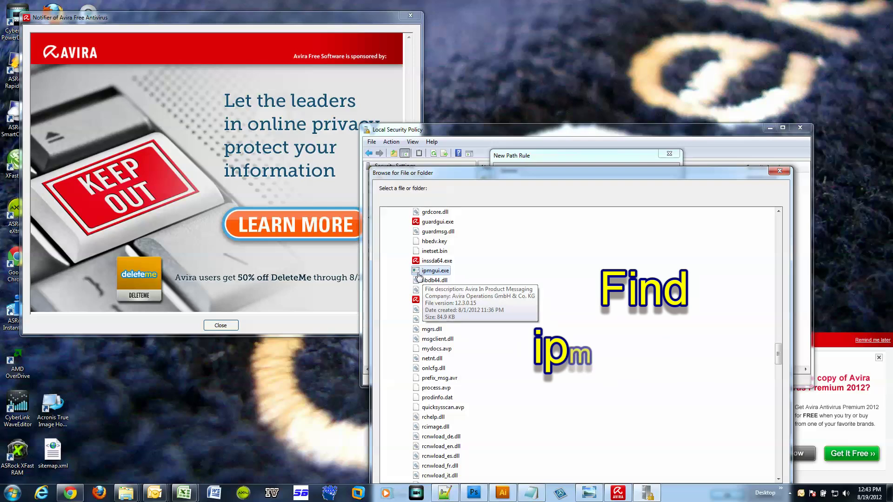
pyautogui.moveTo(524, 175); pyautogui.dragTo(521, 134)
pyautogui.click(729, 450)
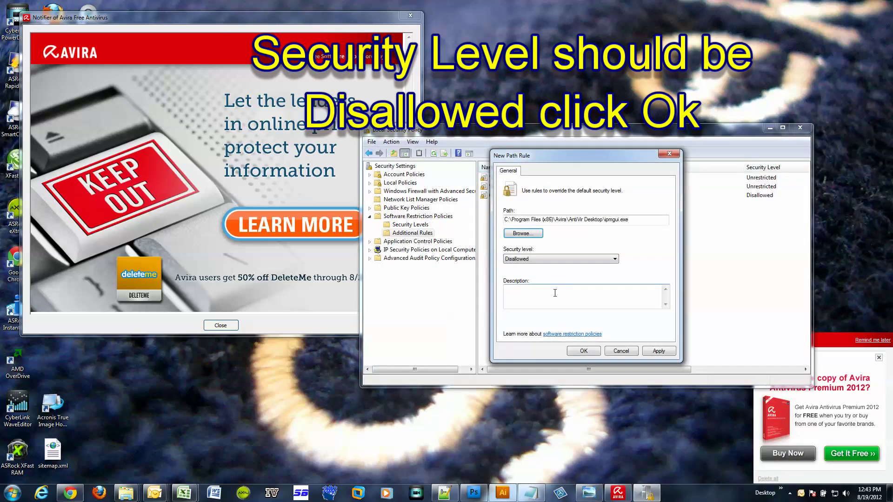
pyautogui.click(658, 351)
pyautogui.click(584, 351)
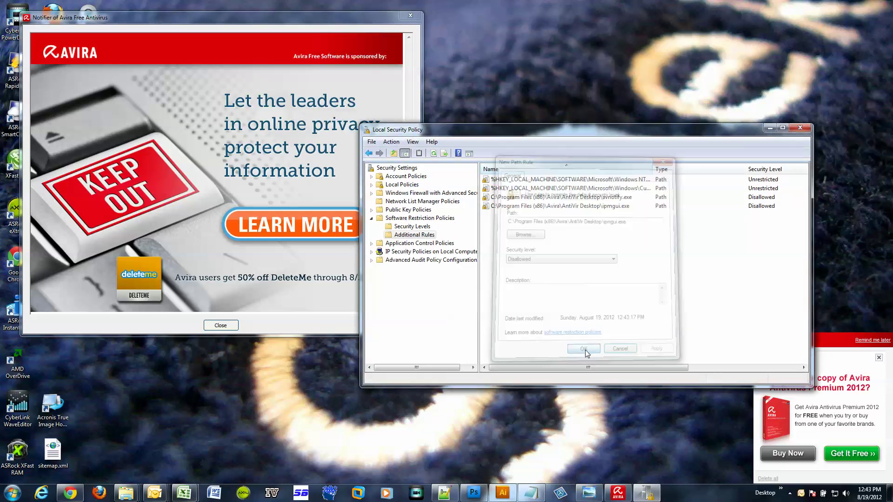
pyautogui.click(610, 200)
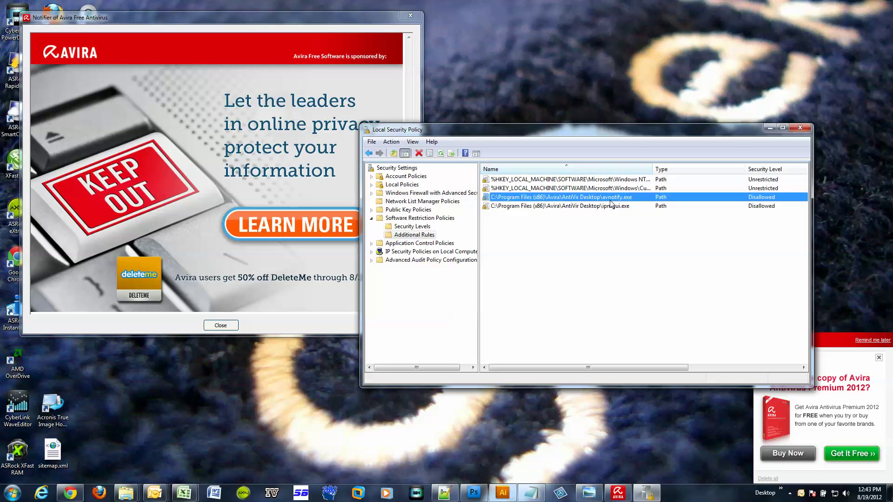
pyautogui.click(612, 208)
pyautogui.click(611, 200)
pyautogui.click(611, 207)
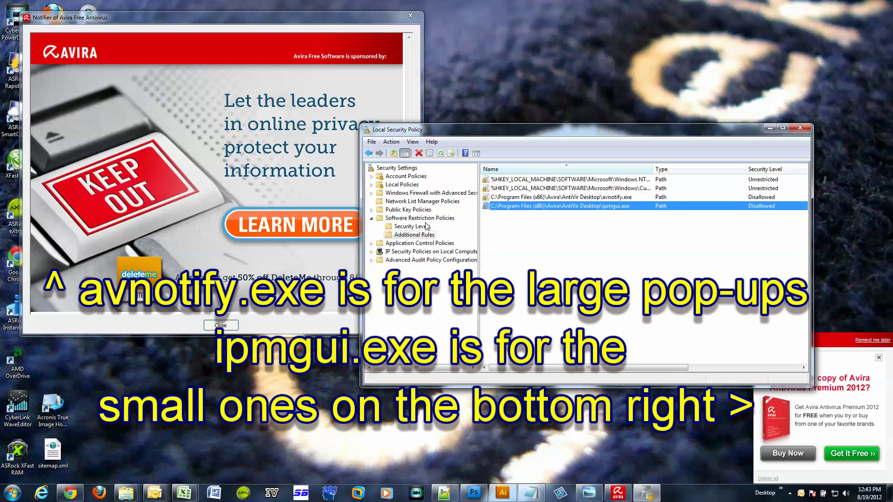
pyautogui.click(247, 31)
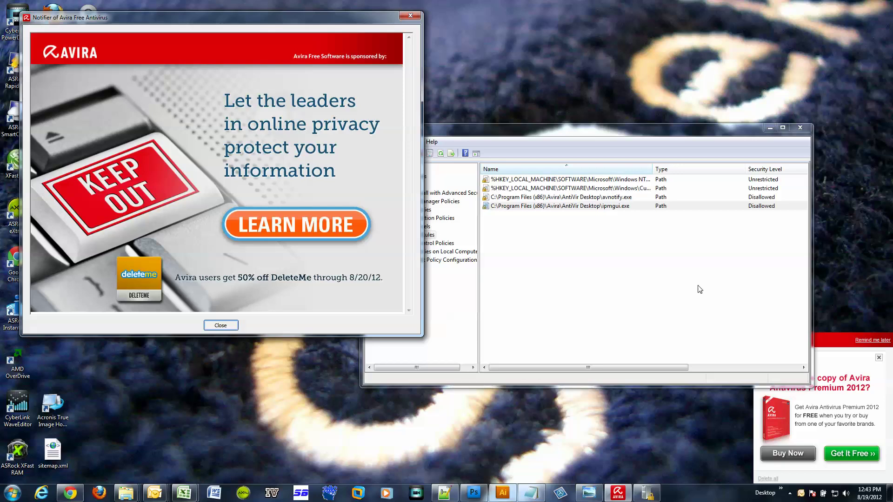
pyautogui.click(594, 207)
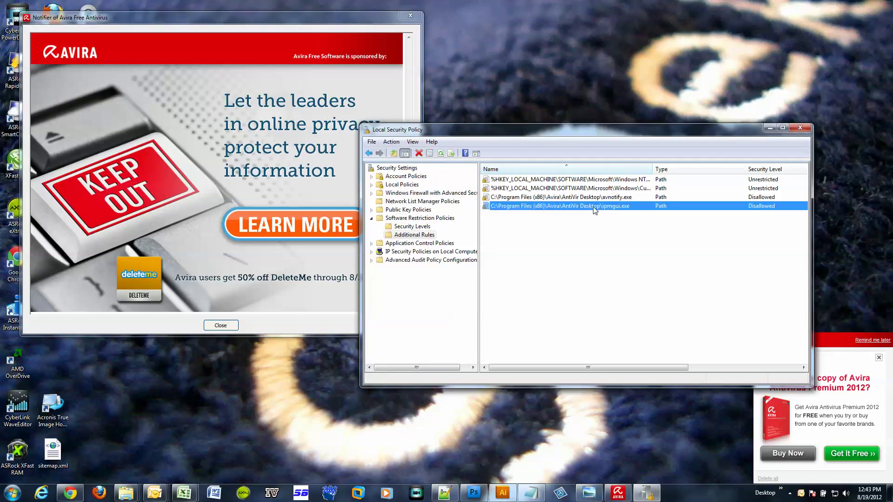